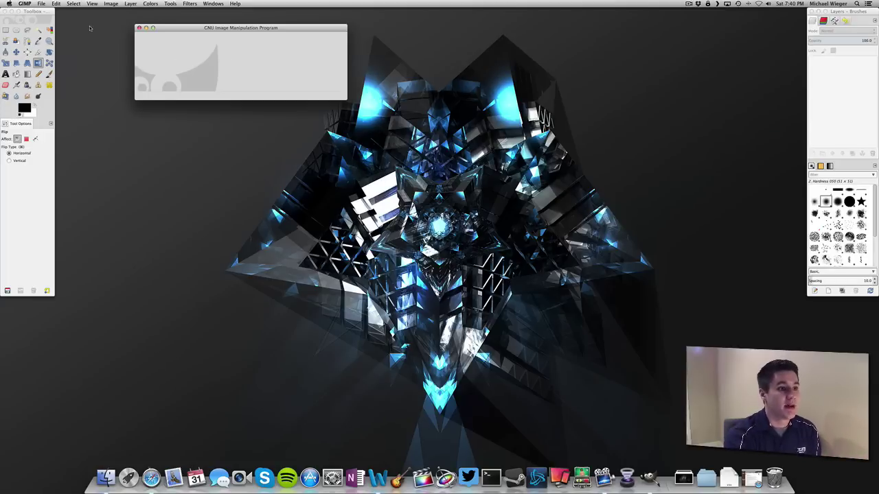
Step: Open stockvault-grungy-wood-texture125411.jpg from the GIMP Files folder
click(42, 3)
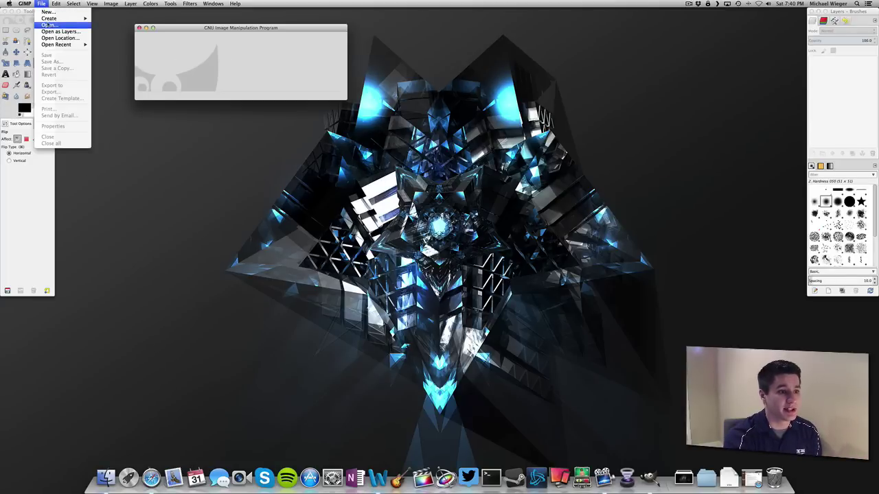
click(50, 25)
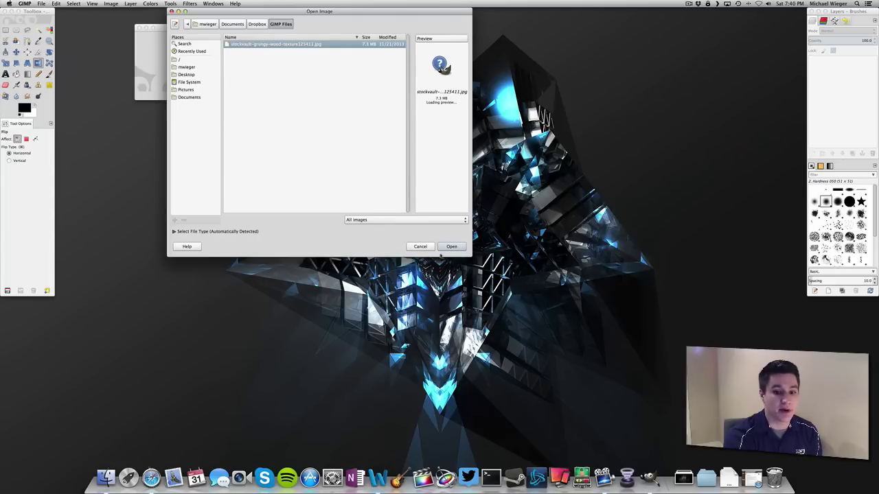
click(444, 249)
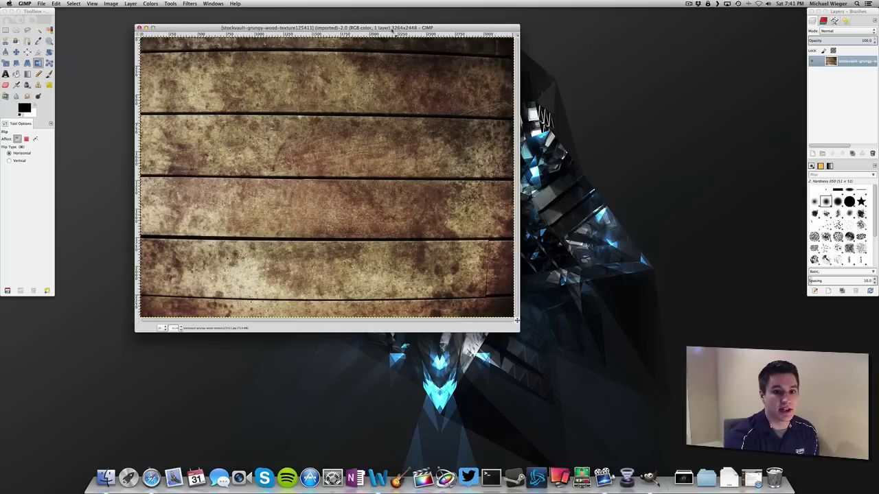
Step: Scale the wood texture from 3264x2448 to 1000x750 pixels, keeping units in px
drag(393, 30, 397, 30)
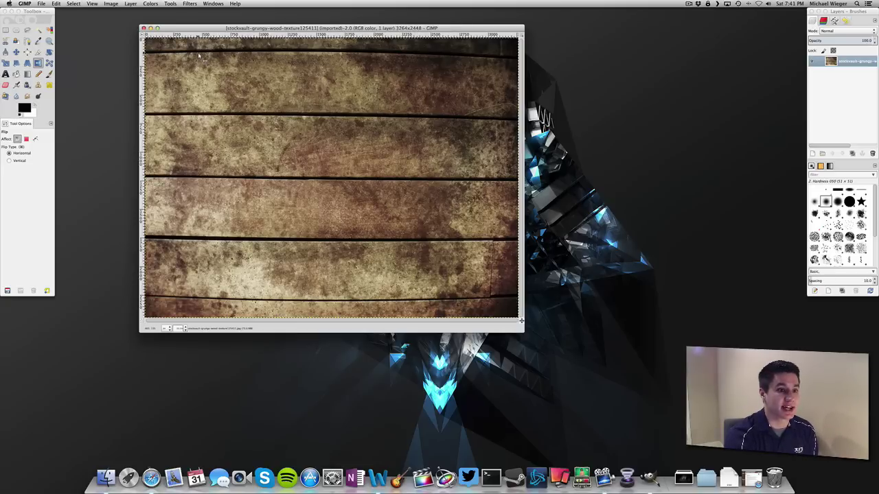
click(111, 4)
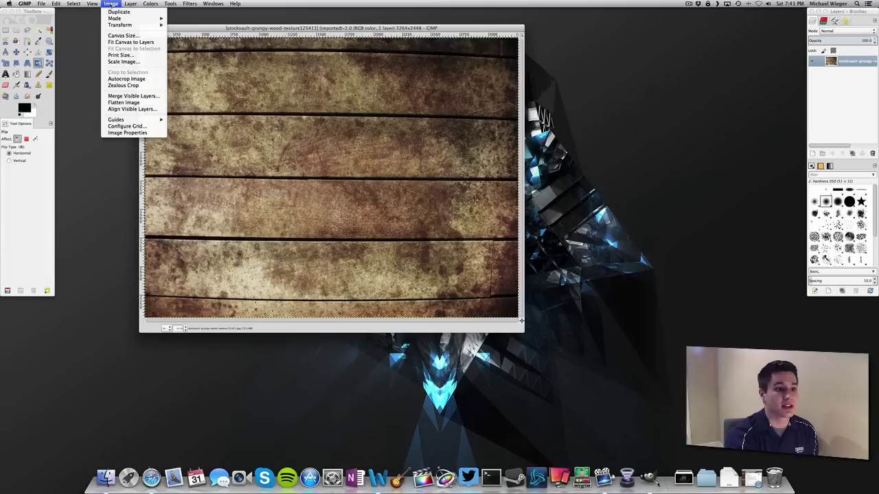
click(124, 61)
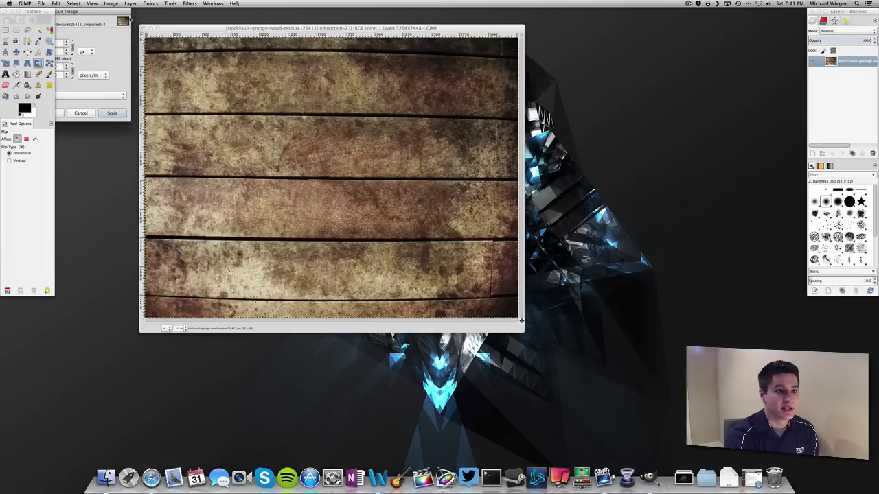
drag(116, 15, 288, 73)
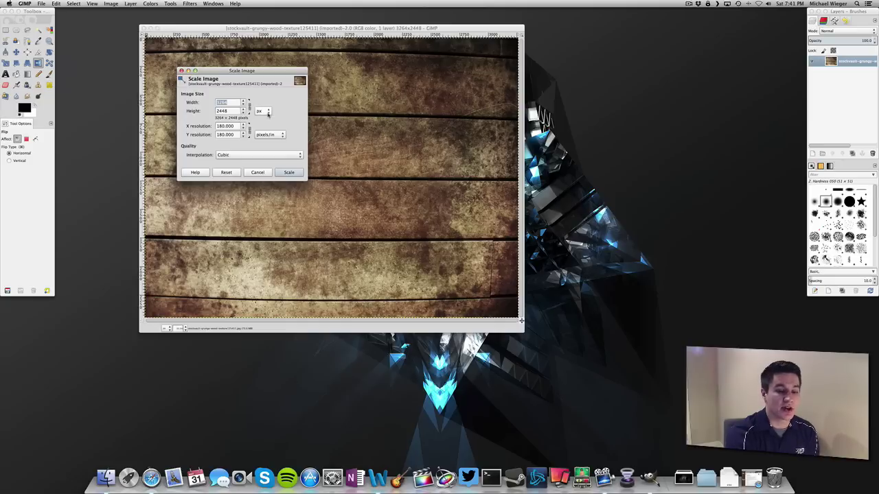
click(268, 112)
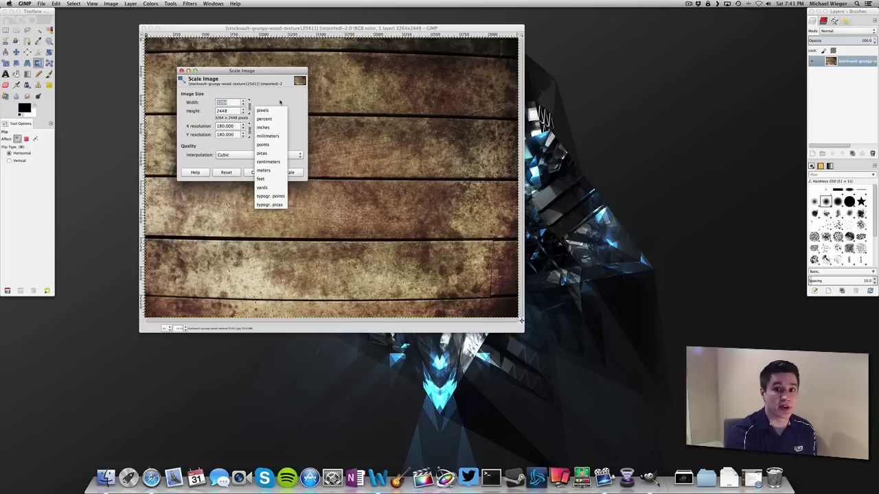
click(270, 109)
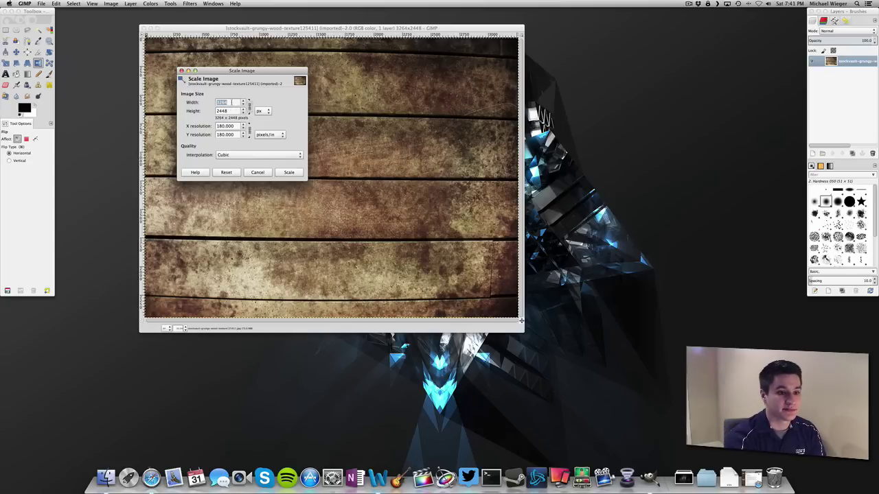
text(10)
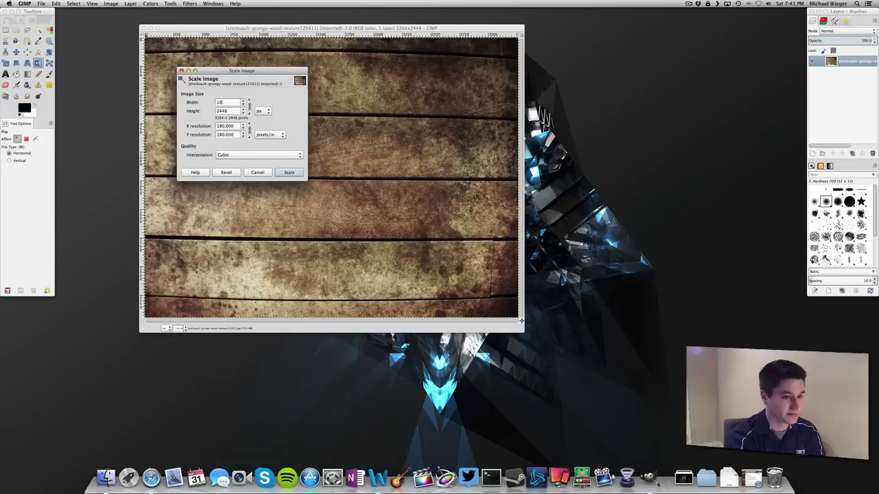
text(00)
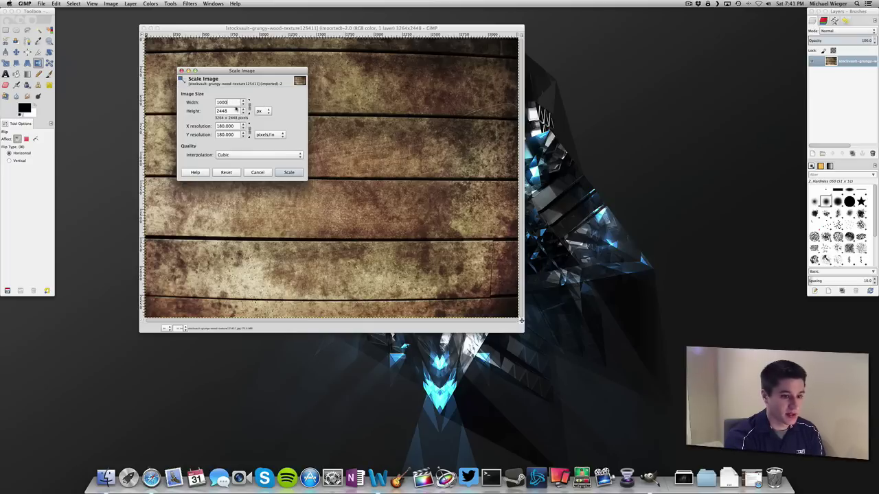
key(Tab)
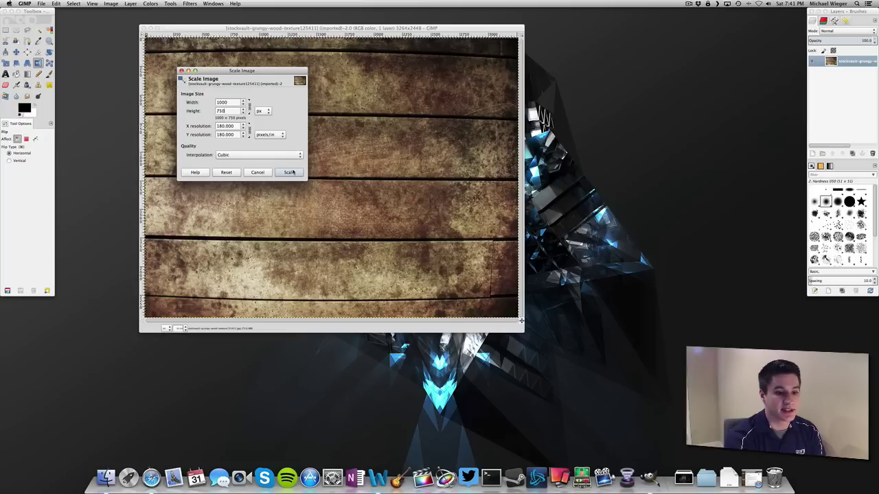
click(288, 172)
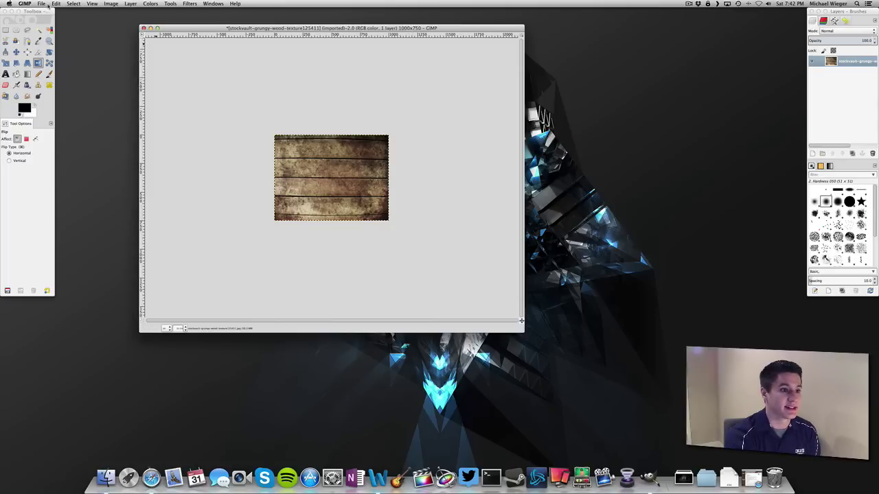
Step: Scale the image up to 3000 px wide, giving 3000x2250 pixels
click(112, 4)
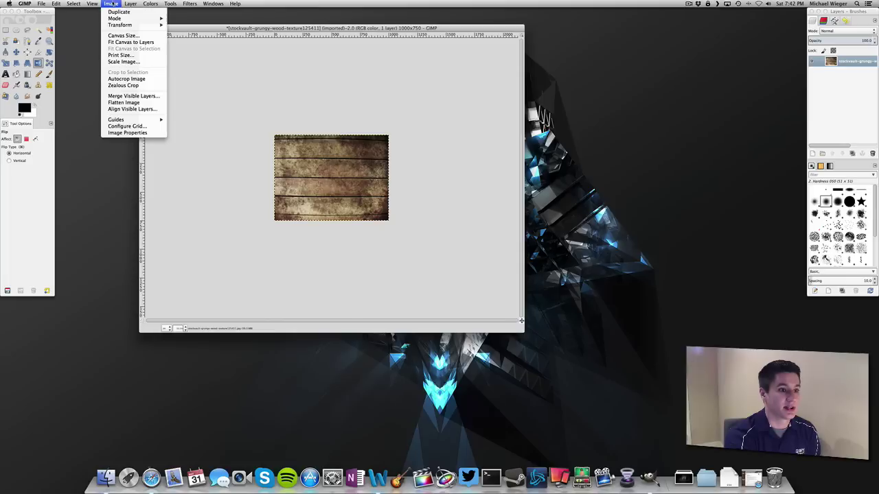
click(124, 61)
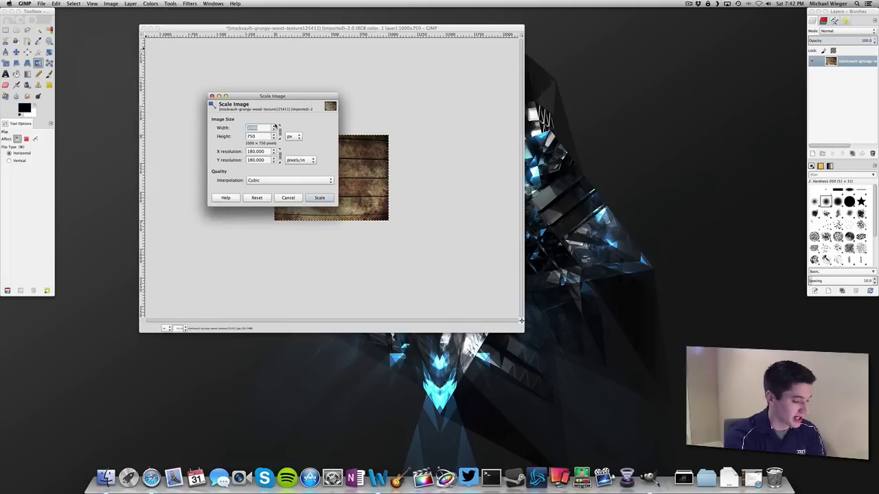
text(3000)
key(Tab)
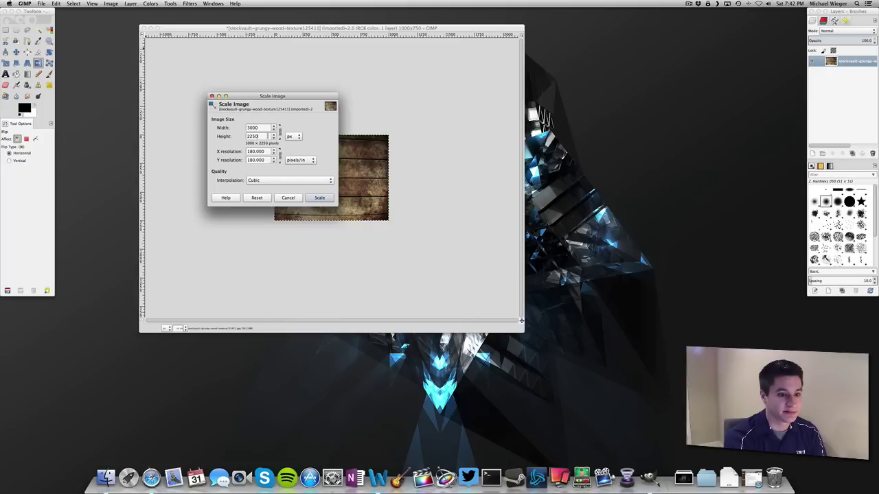
click(319, 198)
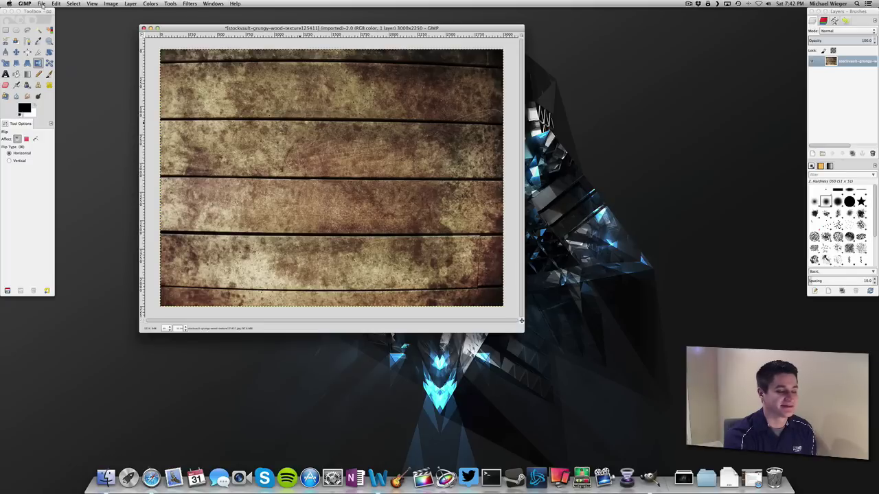
Step: Begin exporting the image under its existing JPEG name, confirming the overwrite
click(41, 4)
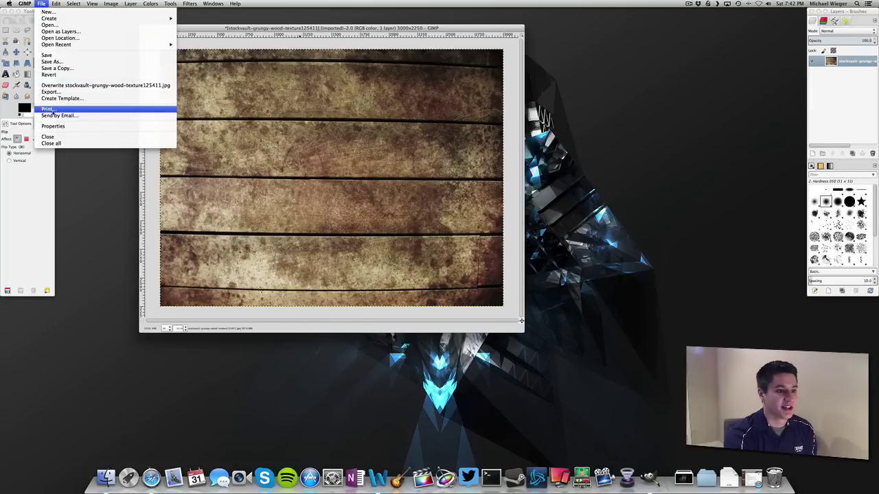
click(51, 91)
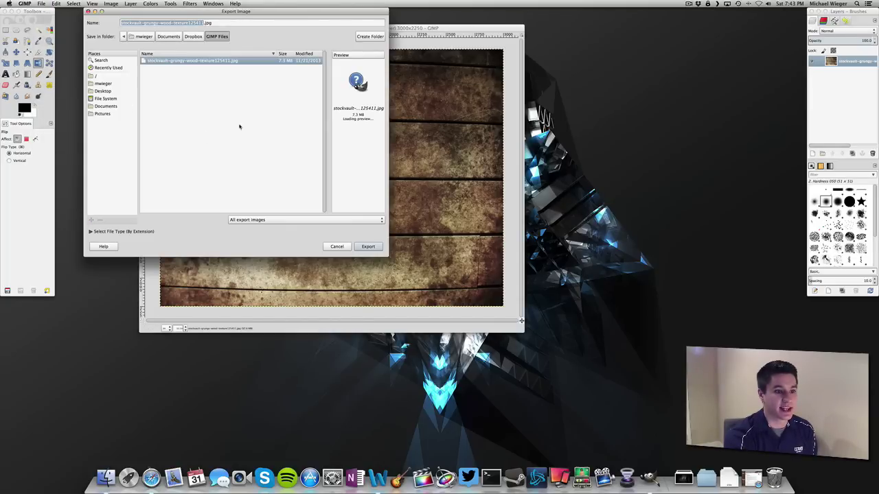
click(369, 248)
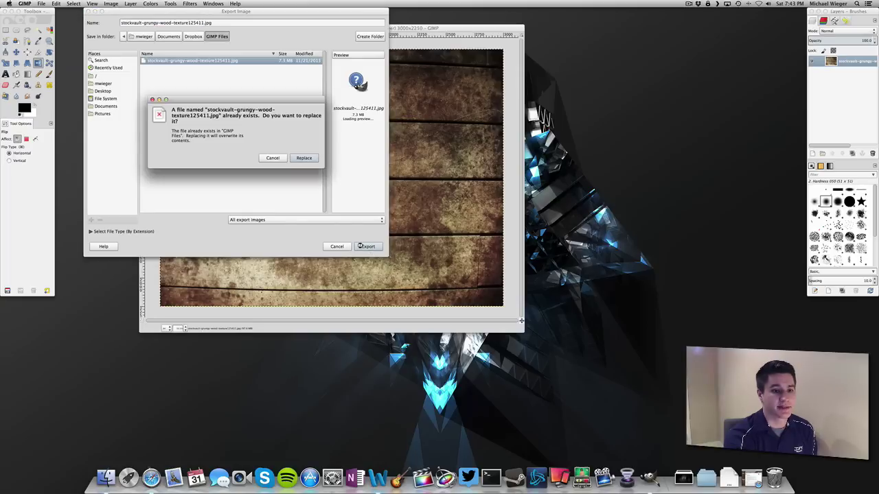
click(303, 158)
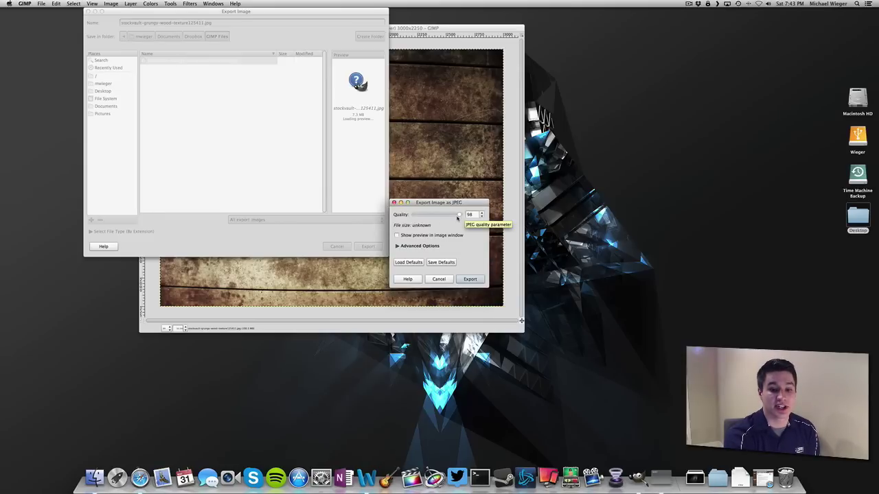
Step: Lower the JPEG quality to 51 then 32, then cancel without exporting
drag(459, 215, 437, 216)
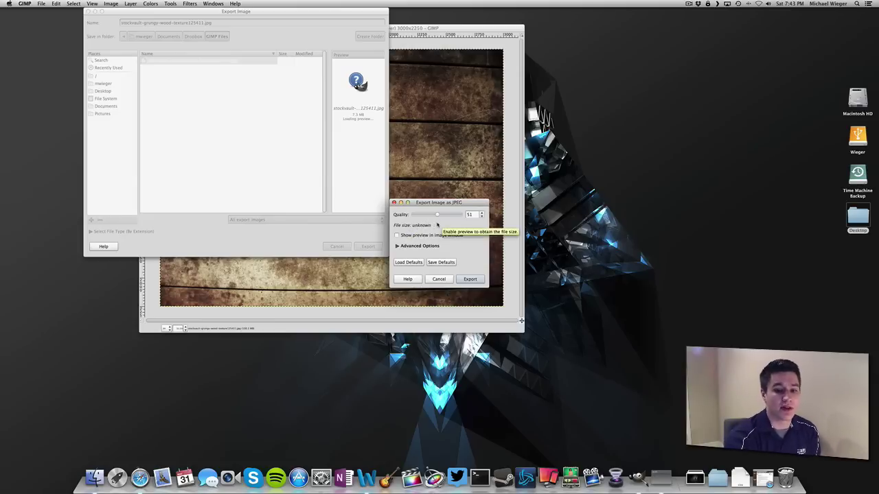
drag(437, 215, 459, 246)
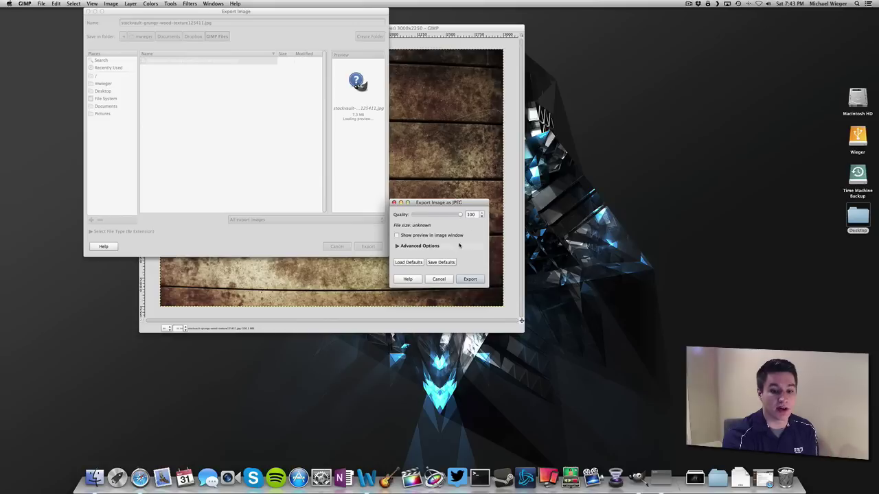
click(439, 280)
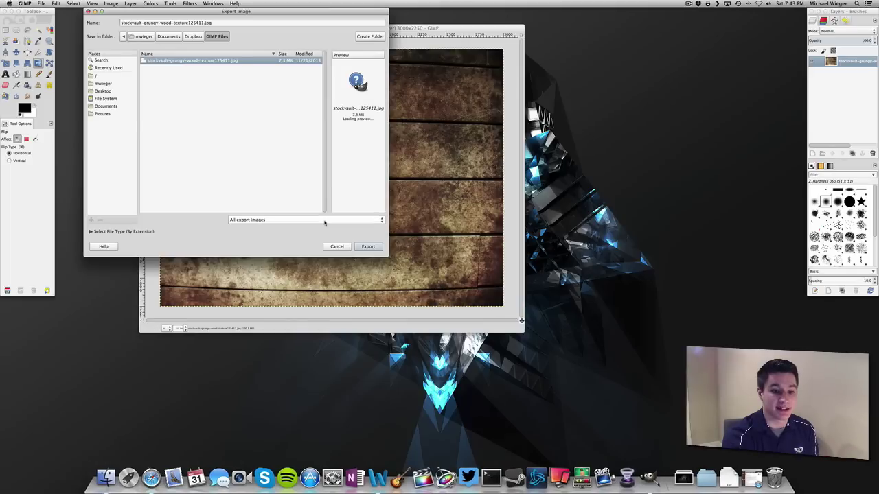
click(336, 246)
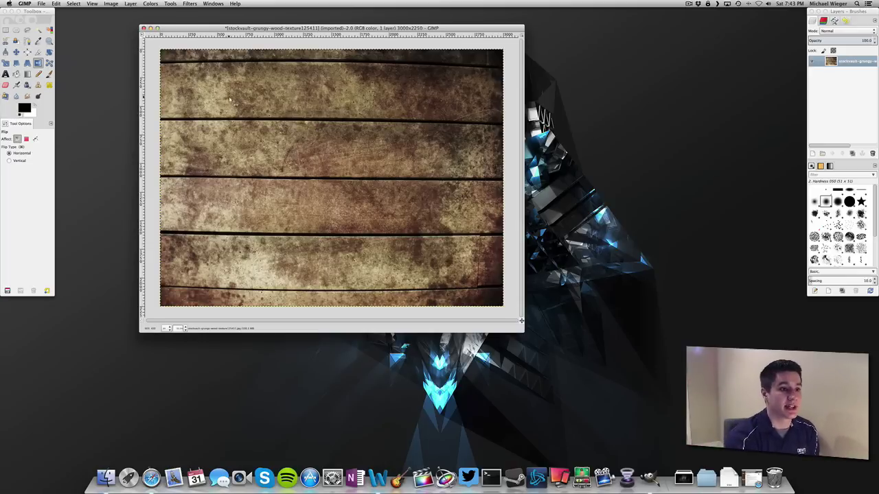
click(171, 3)
mouse_move(183, 25)
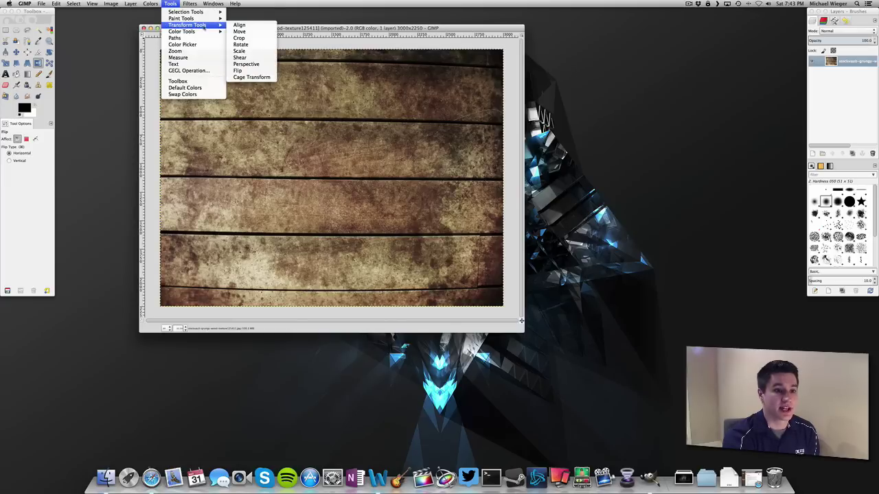
click(239, 38)
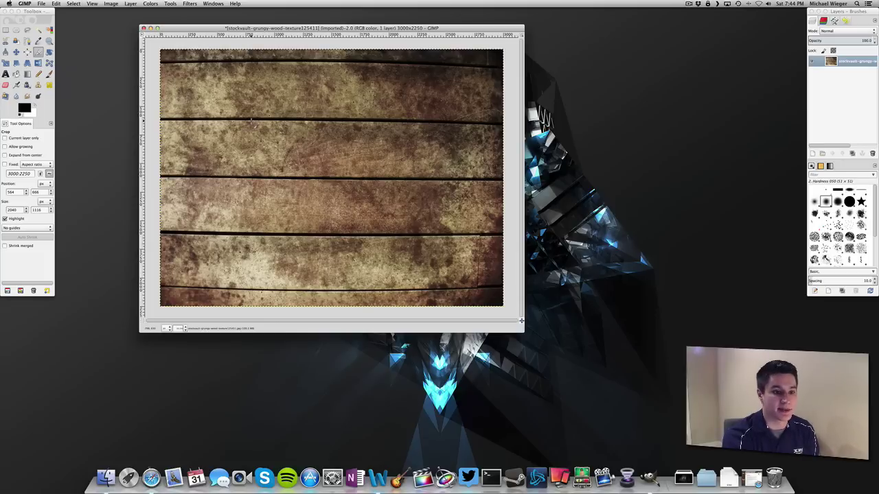
drag(250, 127, 399, 180)
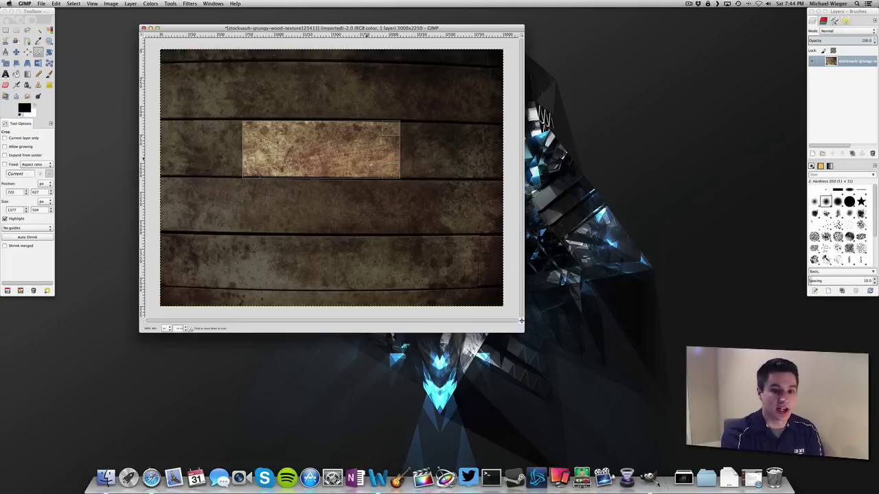
click(371, 163)
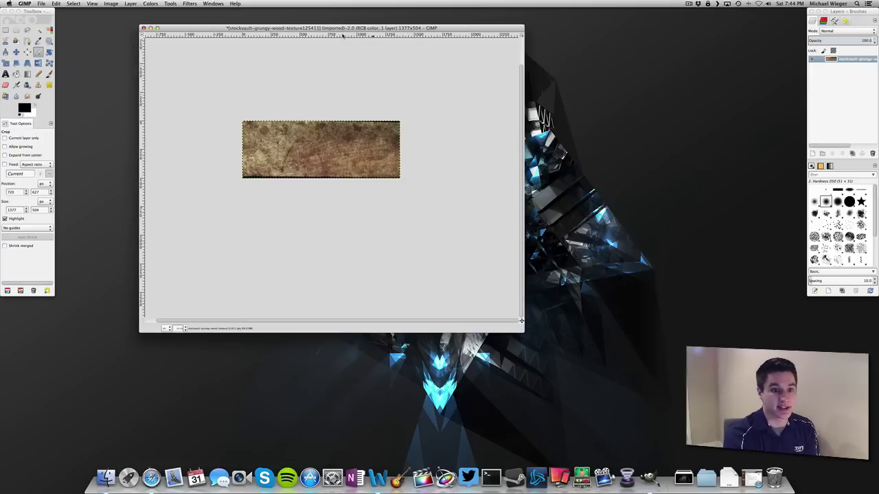
click(57, 4)
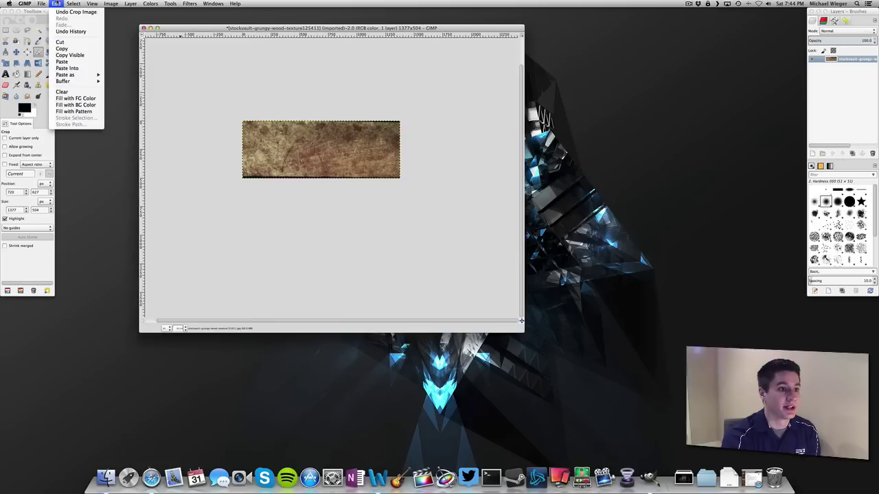
click(76, 11)
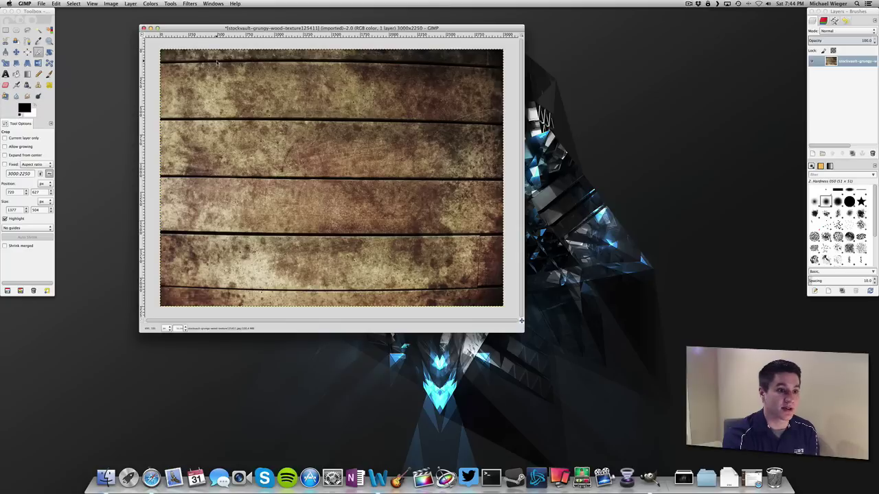
click(171, 3)
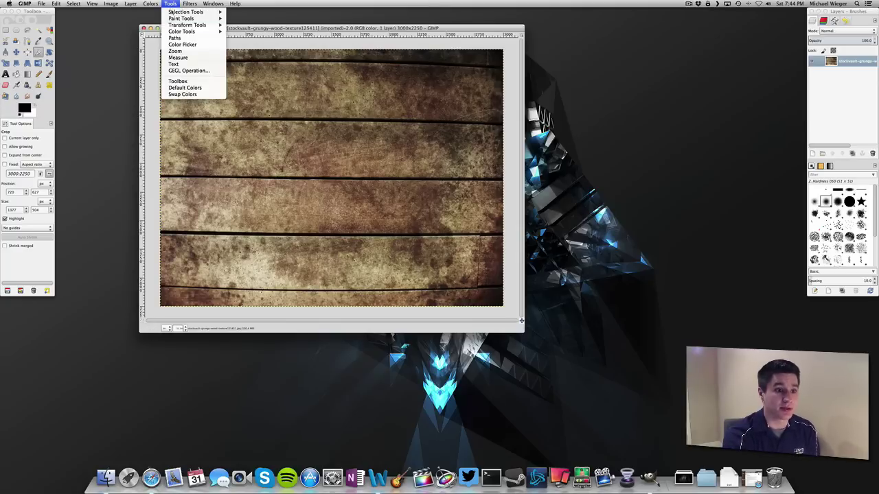
mouse_move(187, 25)
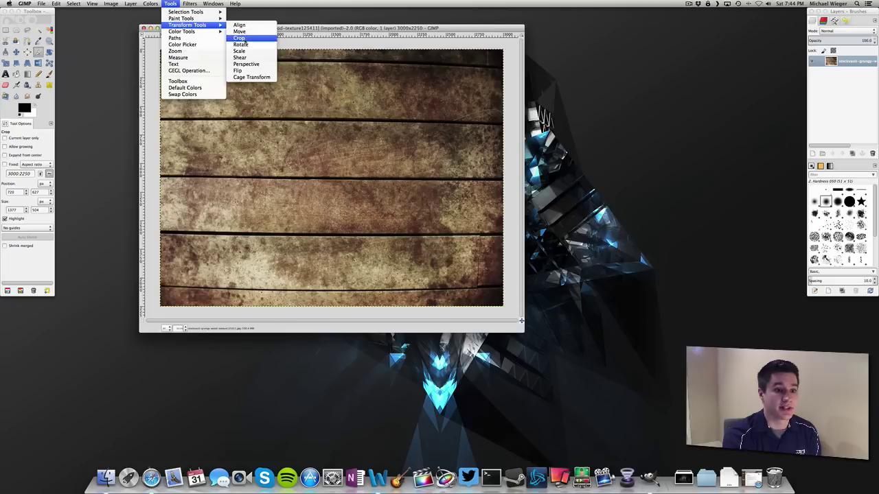
click(241, 45)
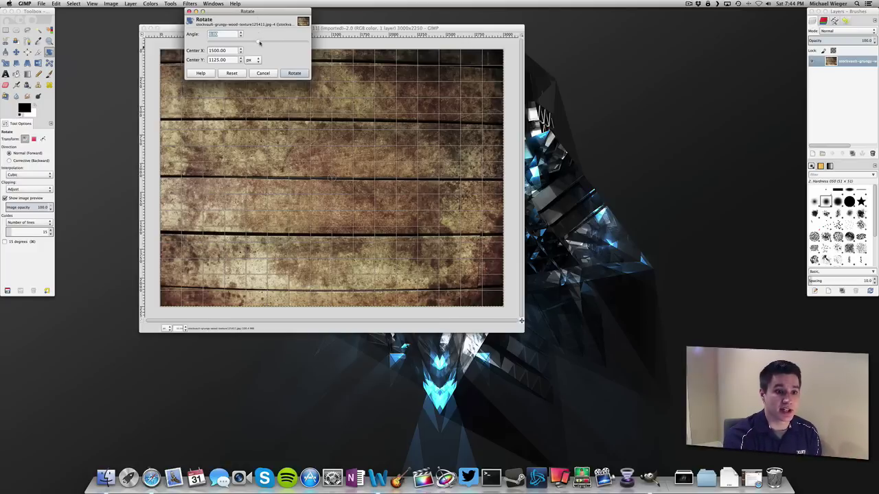
drag(259, 42, 206, 35)
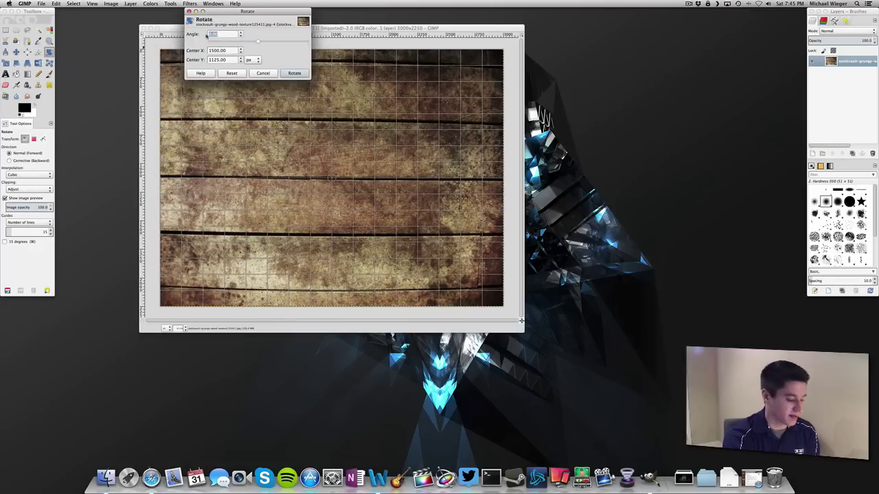
text(90)
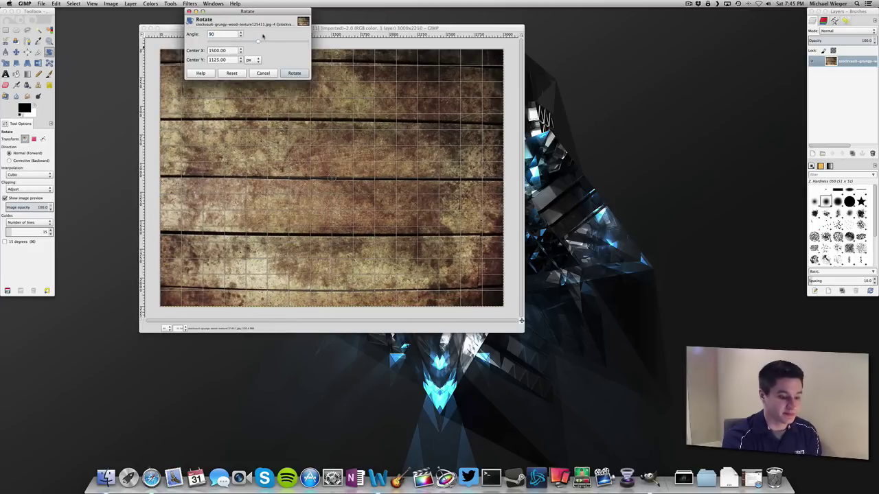
key(Return)
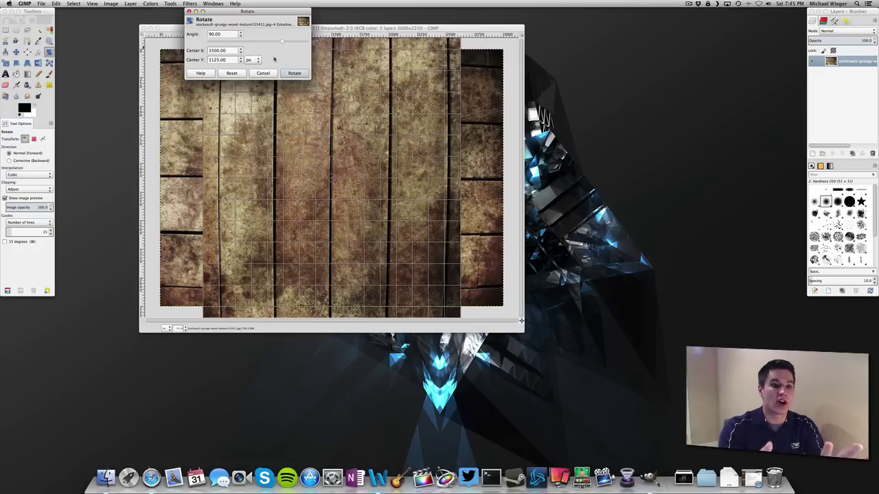
click(294, 73)
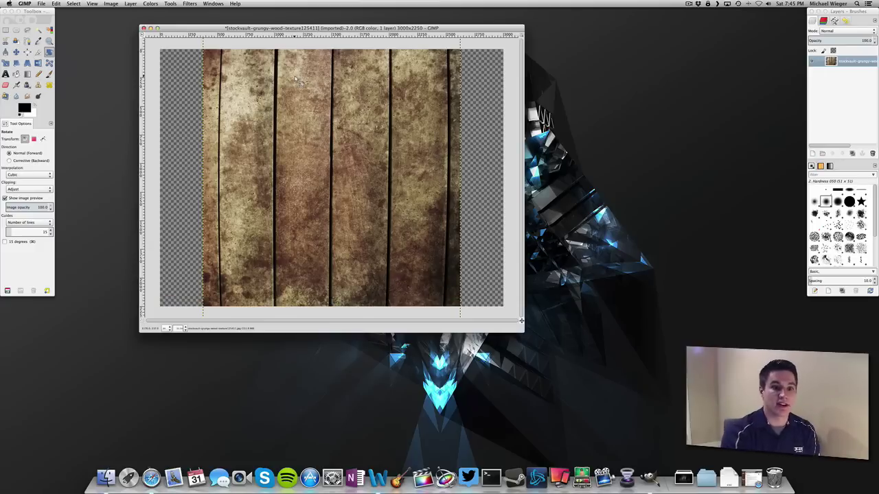
click(55, 4)
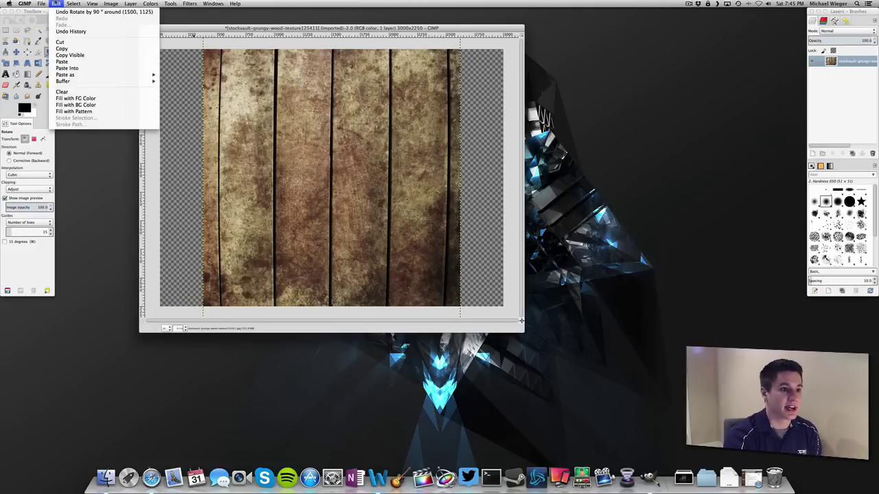
click(103, 12)
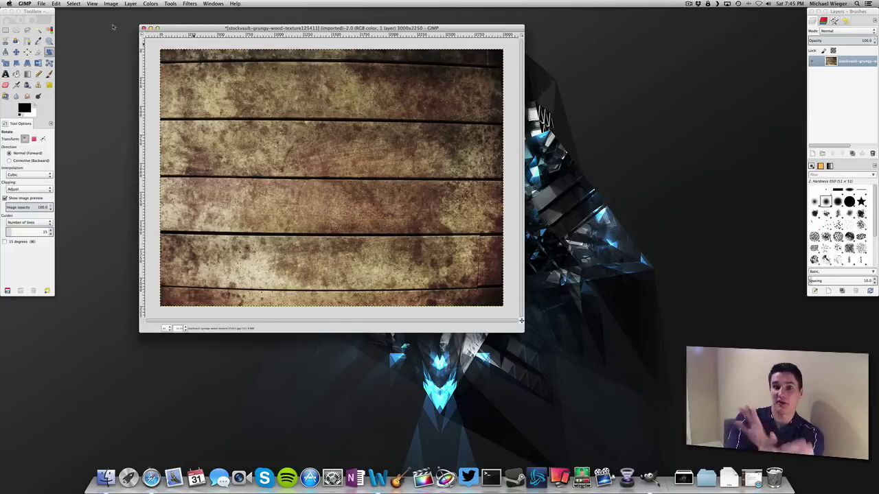
Step: Flip the wood texture horizontally with the Flip tool
click(131, 3)
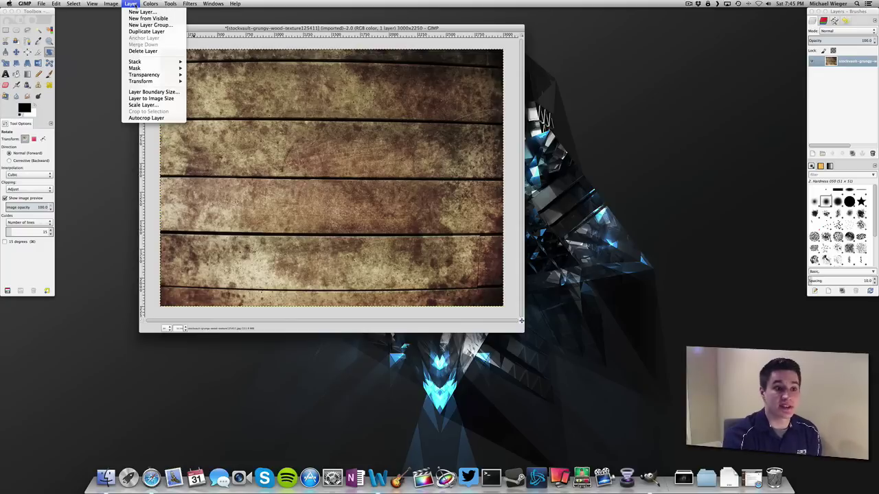
mouse_move(170, 4)
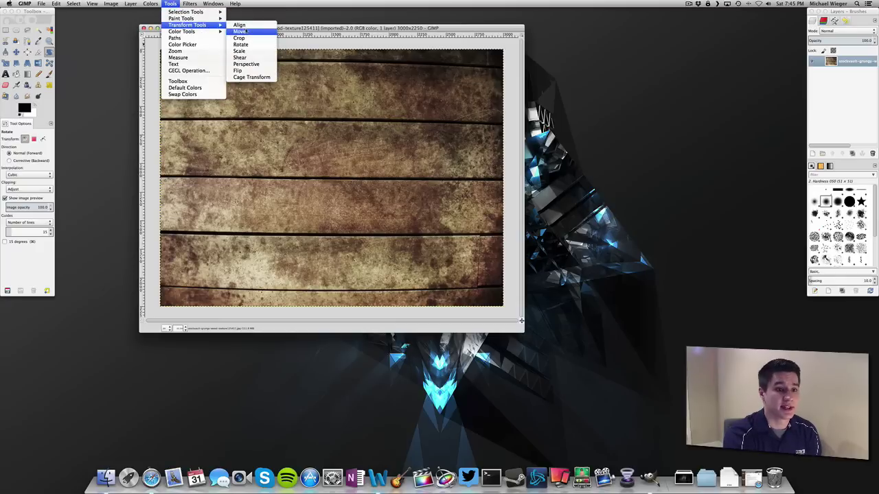
click(239, 70)
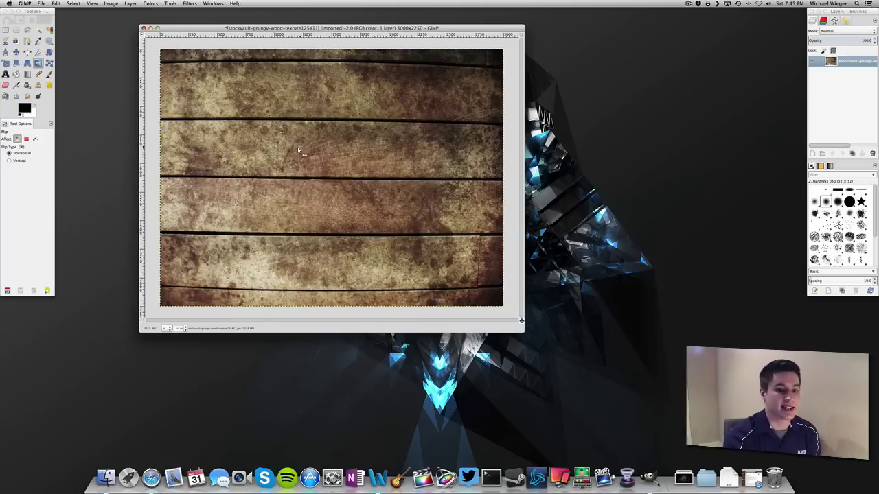
click(402, 162)
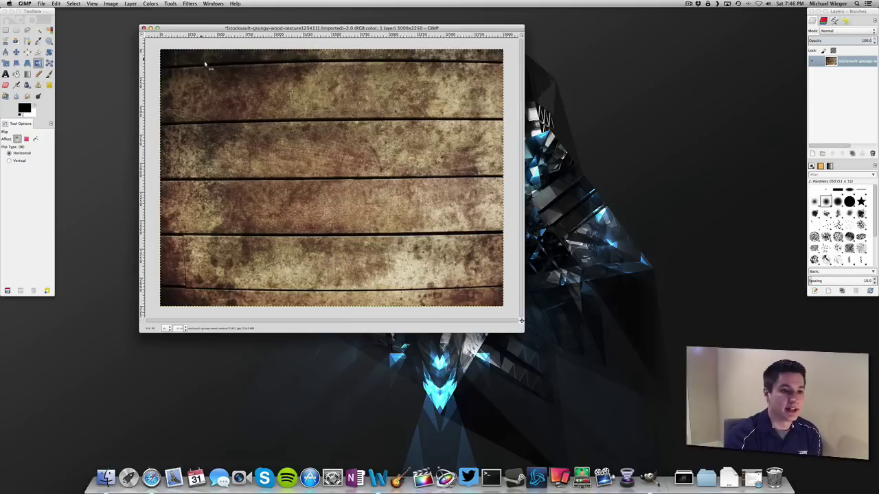
Step: Undo the flip, then mirror the texture horizontally again
click(55, 3)
click(72, 13)
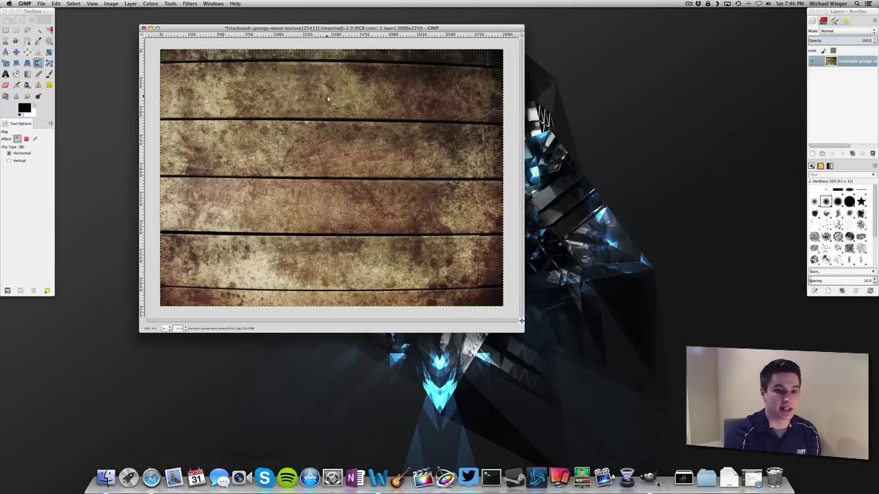
click(336, 206)
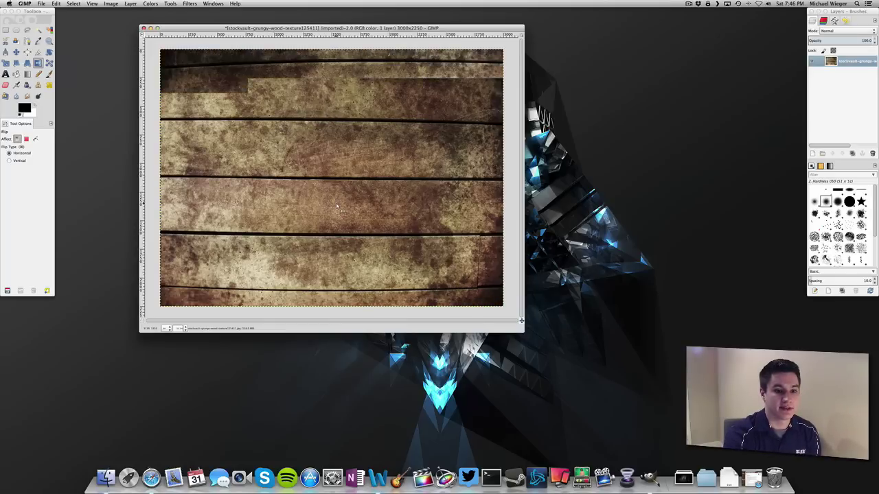